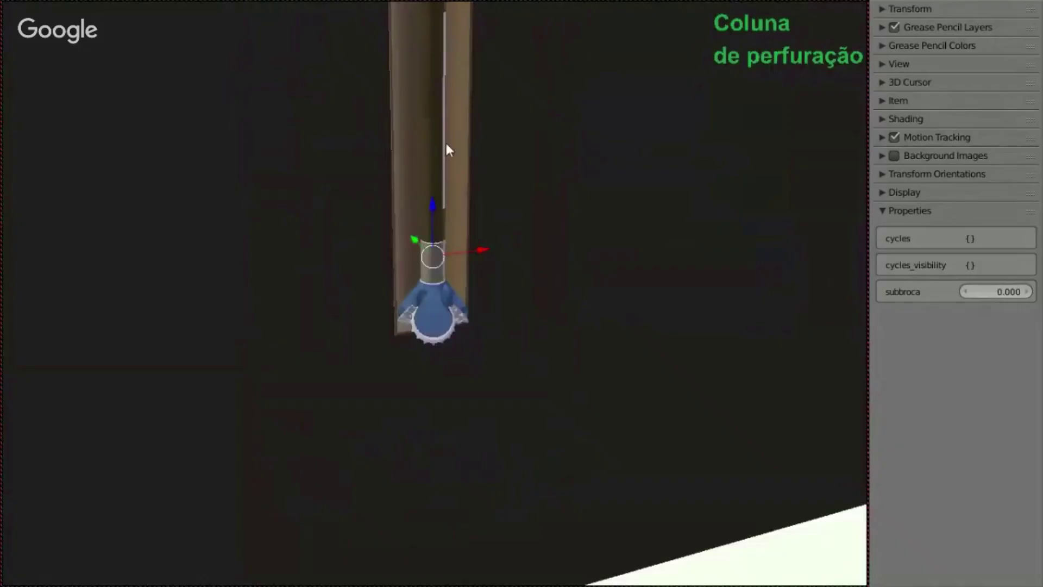
Select the comando column, frame it in front view and isolate it in local view
right_click(432, 103)
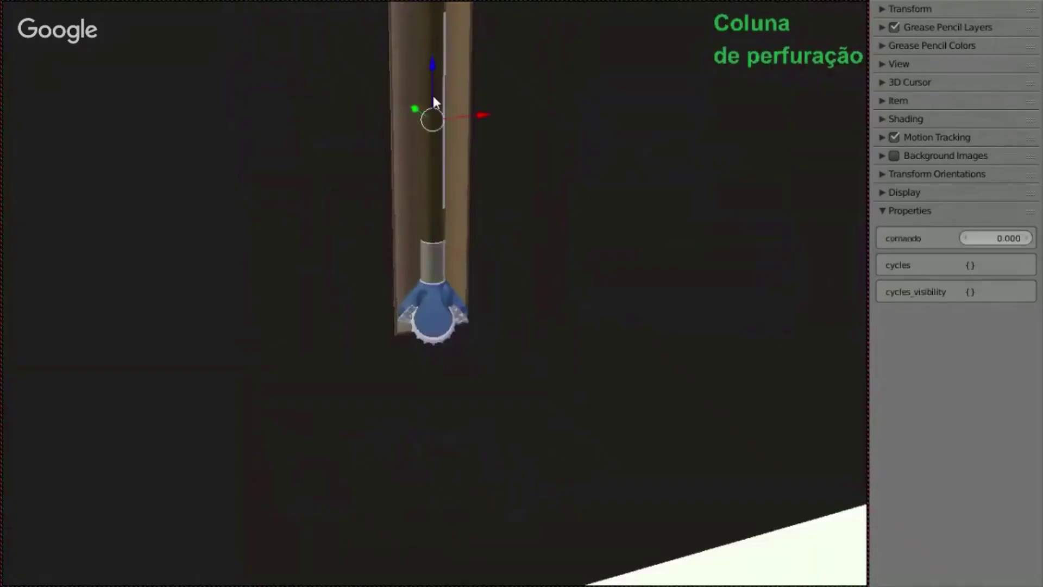
key("KP_Decimal")
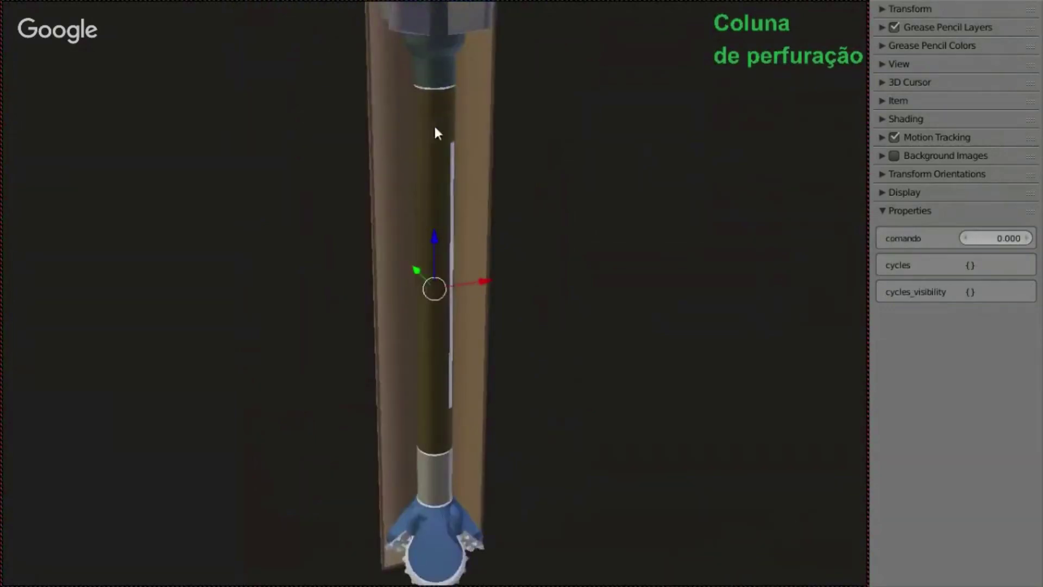
key("KP_1")
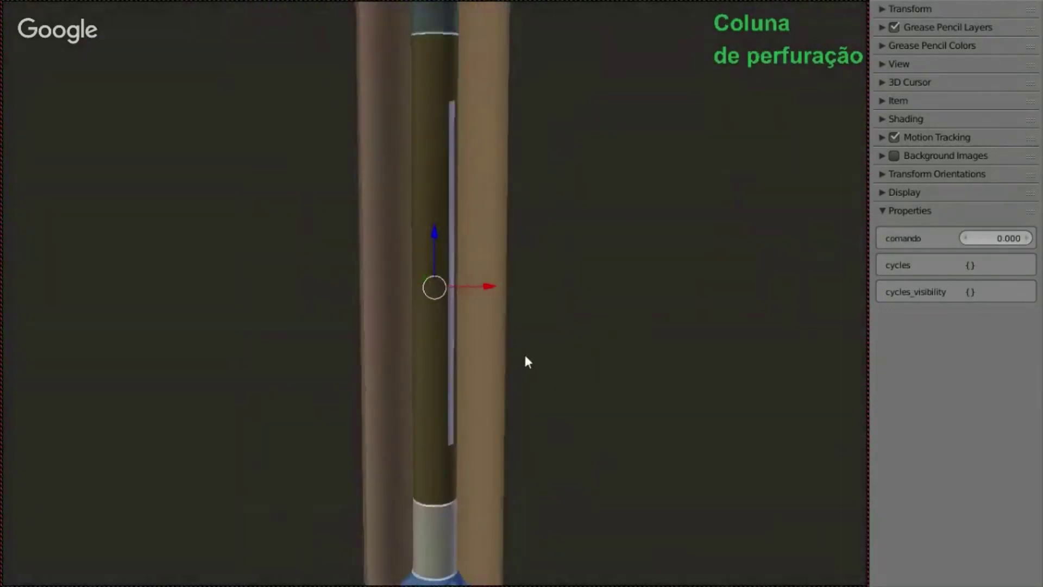
key("KP_Divide")
Raise the comando slider to 1.000 to pull the pipe joints fully apart
middle_click_drag(475, 214, 462, 260)
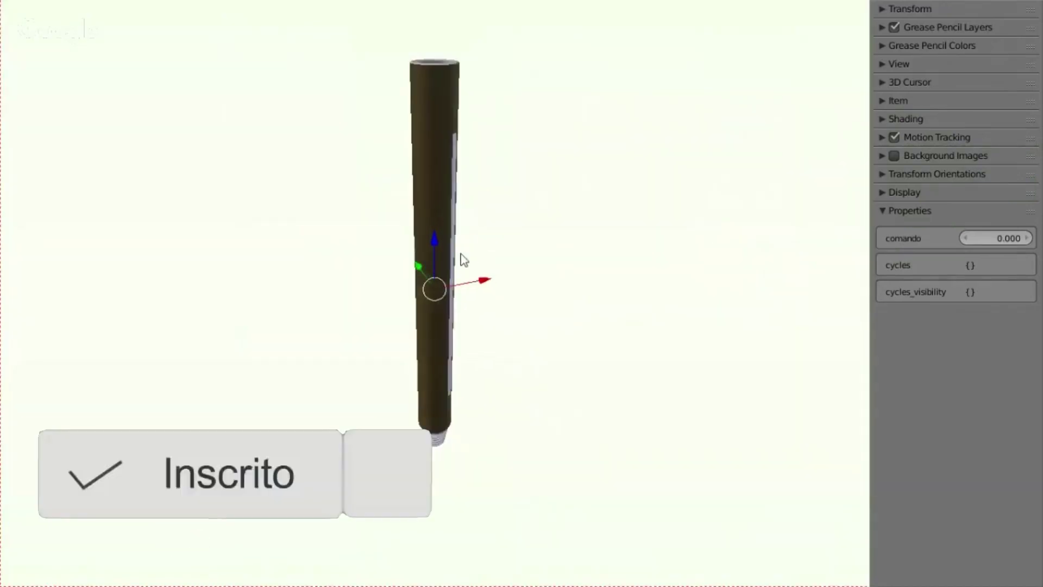
left_click_drag(1014, 239, 996, 242)
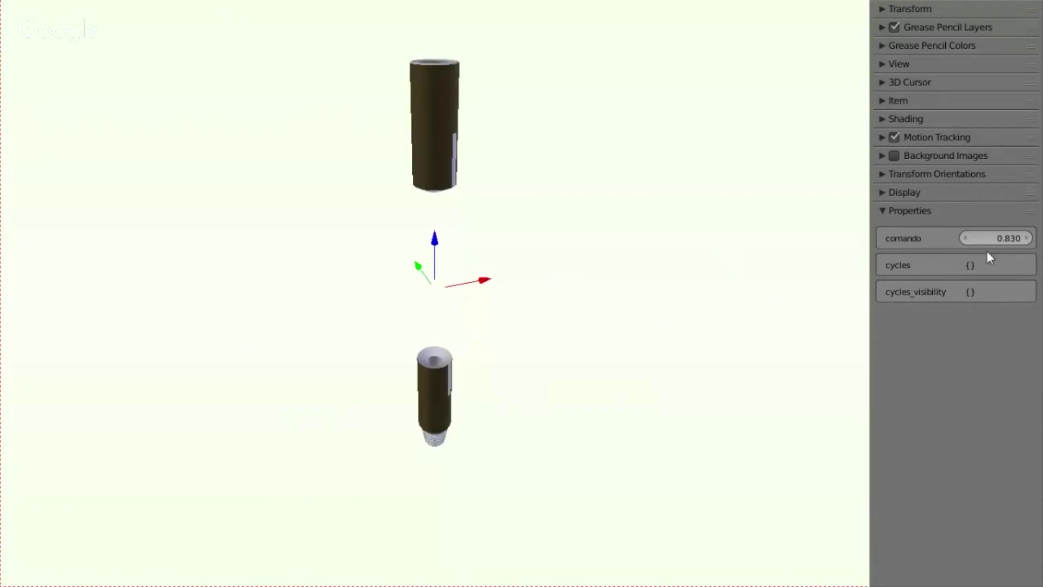
left_click_drag(992, 240, 1015, 239)
mouse_move(426, 356)
middle_mouse_down()
mouse_move(421, 301)
mouse_move(464, 210)
mouse_move(442, 135)
mouse_move(456, 144)
middle_mouse_up()
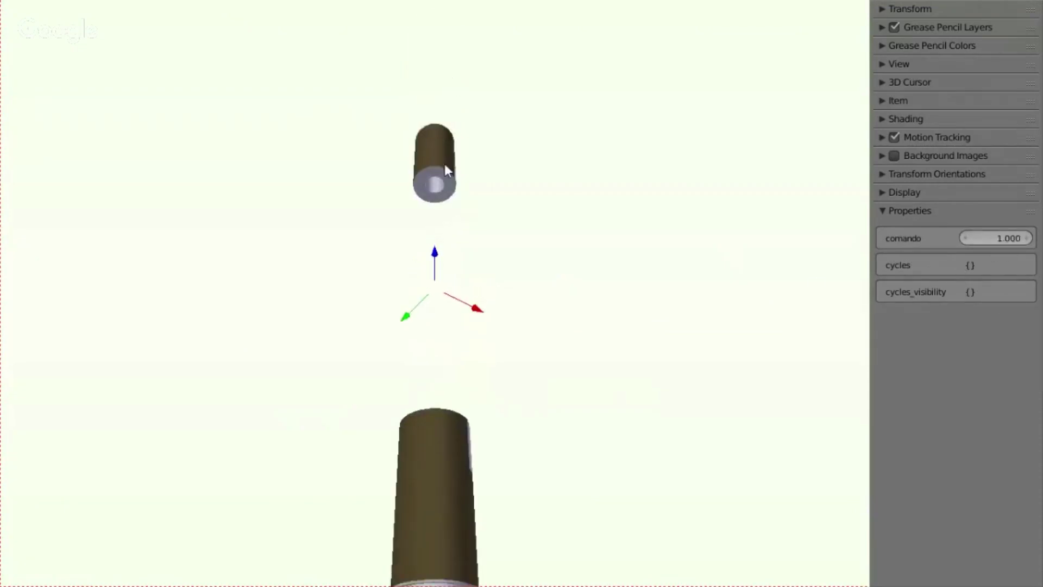
Orbit around the separated joints to inspect the threads, then ease comando back to 0.900
scroll(445, 210, "down", 3)
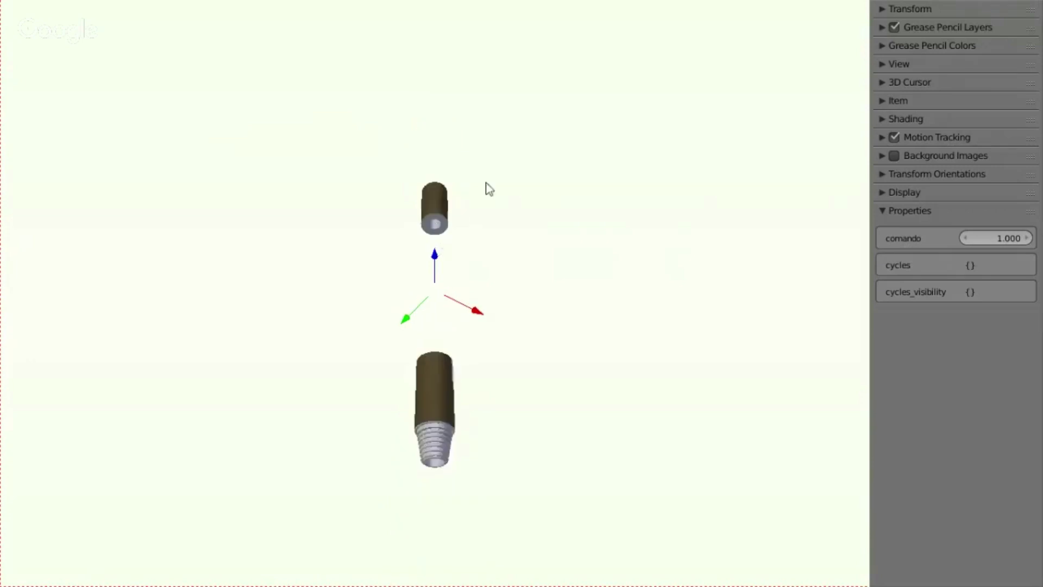
scroll(445, 186, "up", 3)
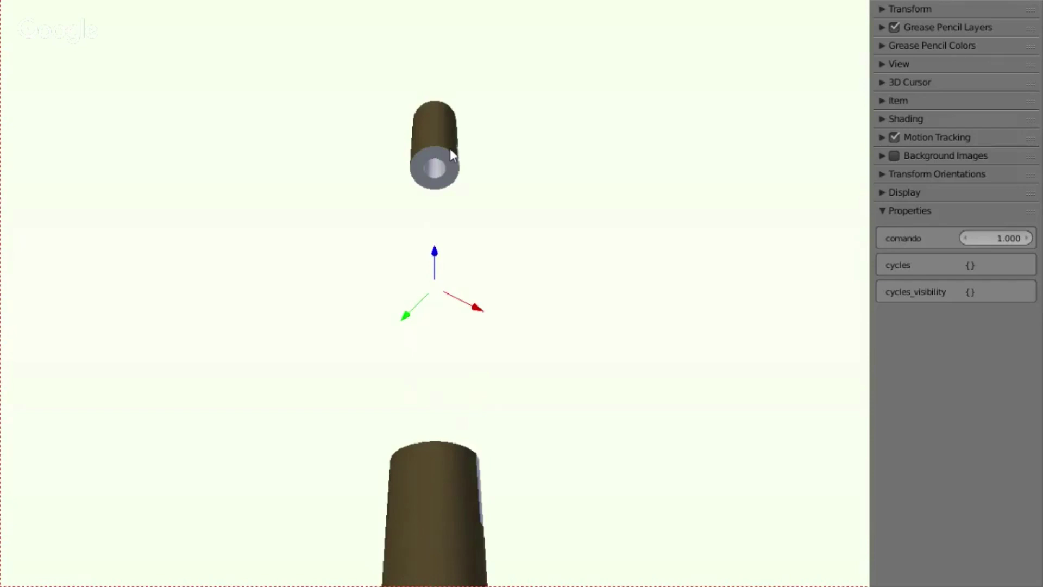
scroll(461, 152, "down", 3)
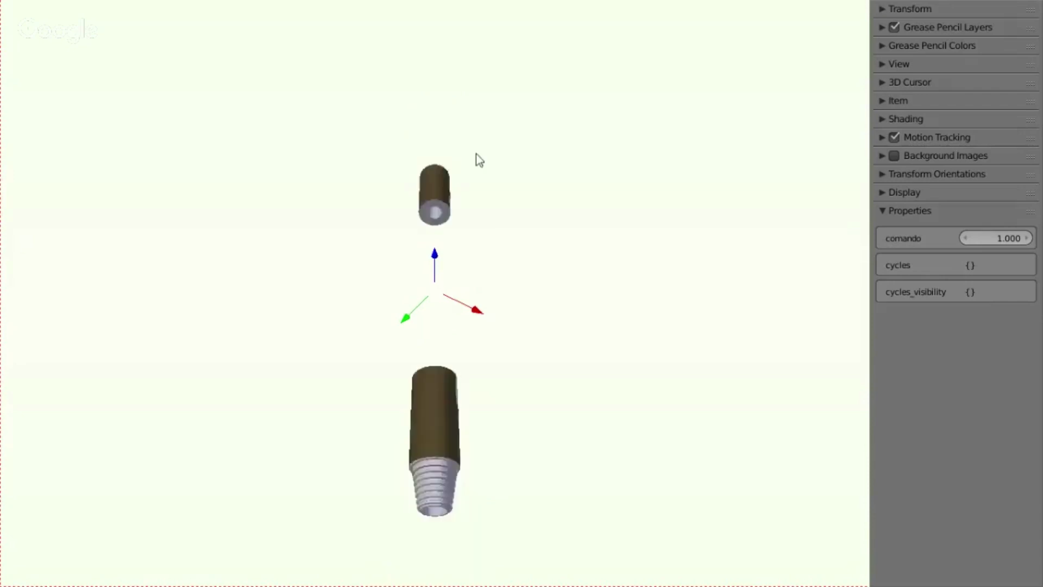
middle_click_drag(476, 155, 405, 319)
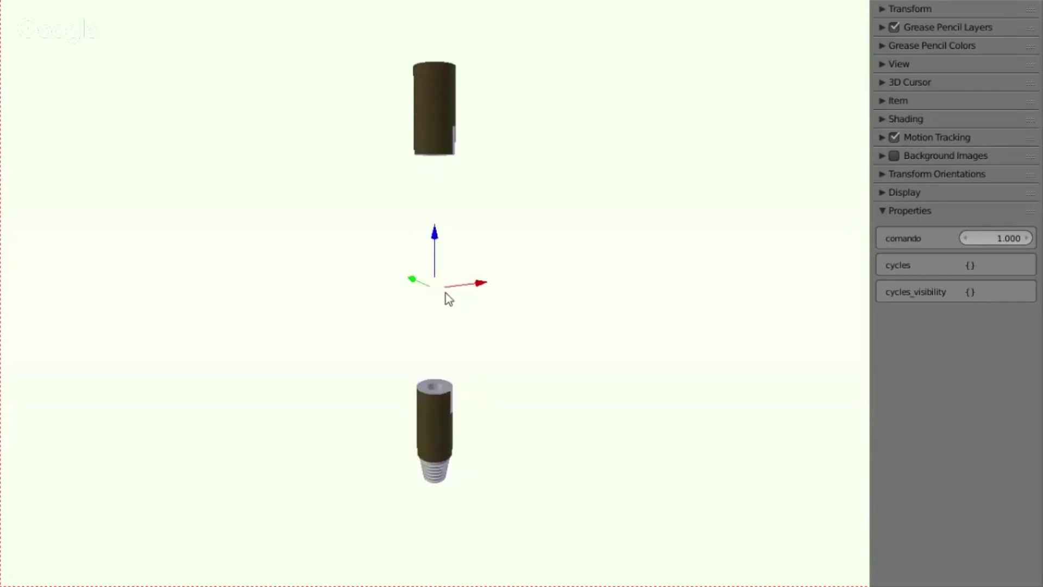
middle_click_drag(610, 266, 540, 379)
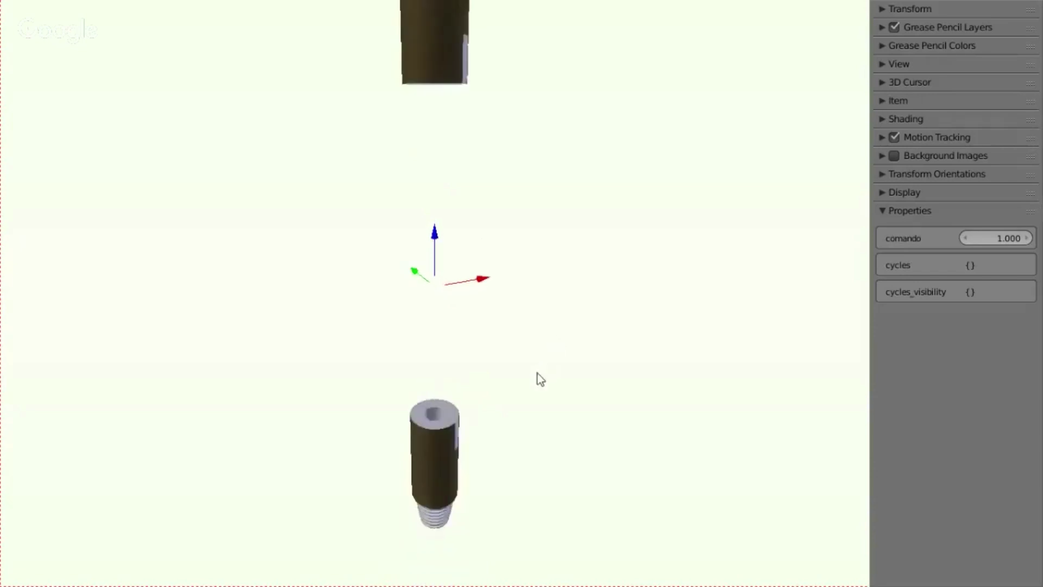
middle_click_drag(456, 420, 427, 417)
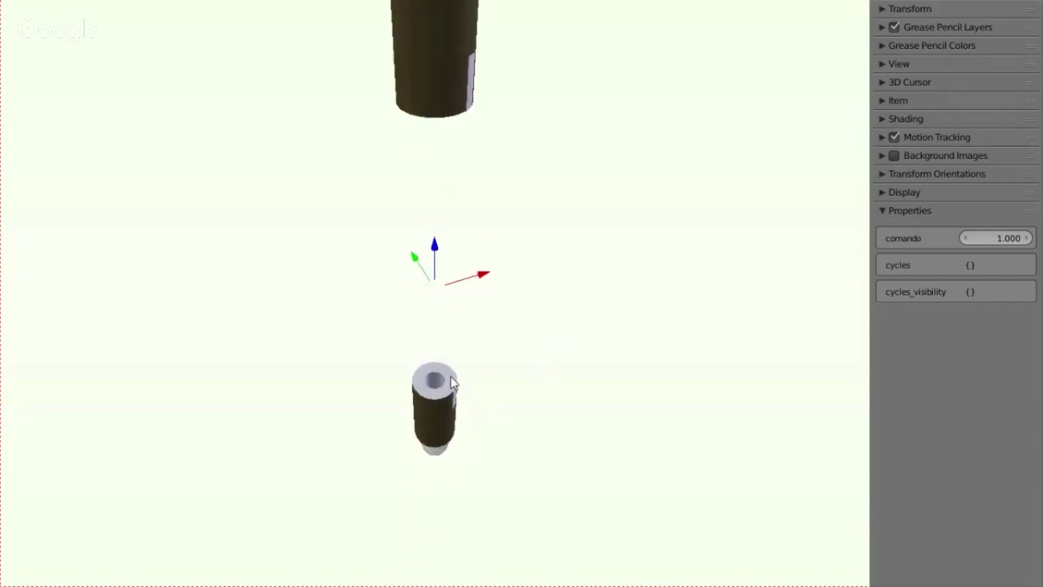
middle_click_drag(439, 386, 438, 368)
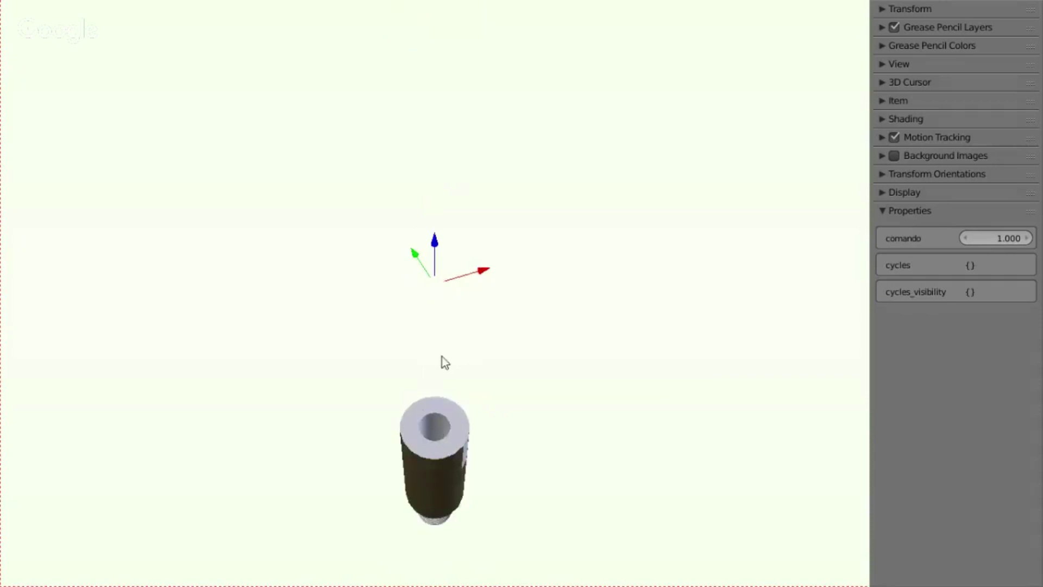
mouse_move(441, 431)
middle_mouse_down()
mouse_move(457, 419)
mouse_move(444, 489)
middle_mouse_up()
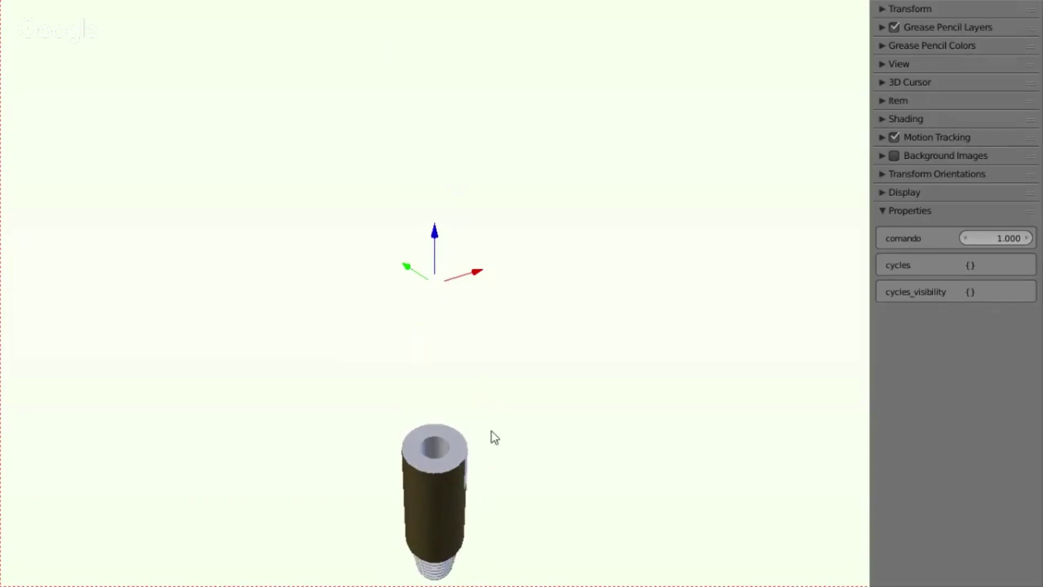
left_click_drag(992, 238, 989, 239)
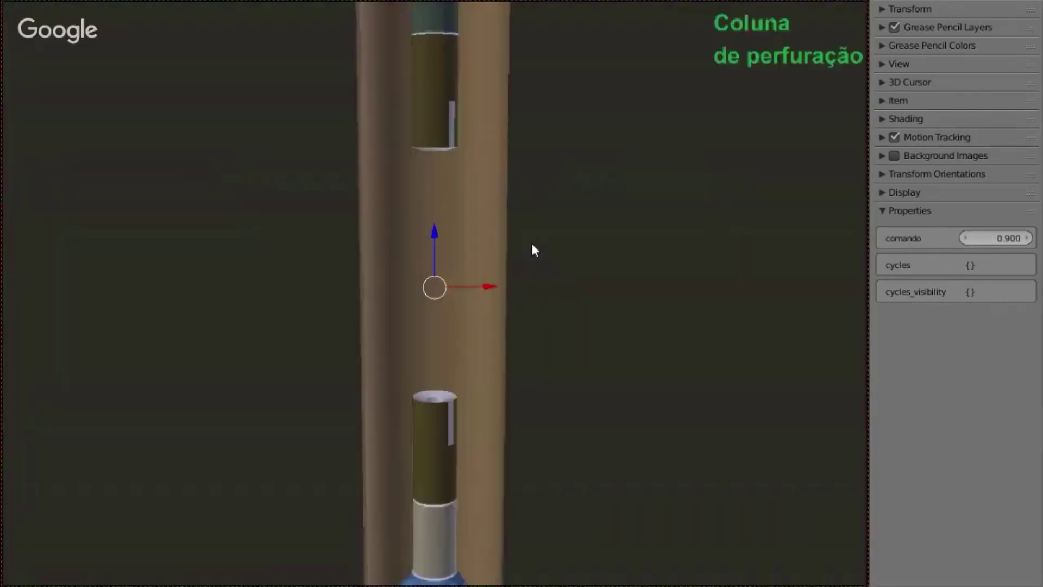
Return comando to 0.000 to rejoin the pipe joints, and select the stabilizer
scroll(455, 310, "up", 2)
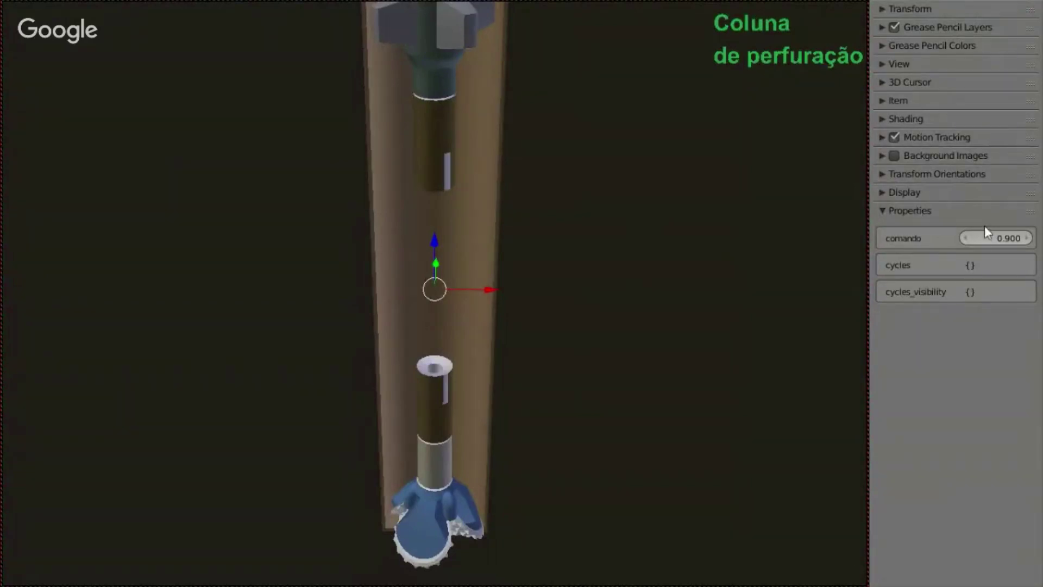
left_click_drag(985, 228, 937, 244)
scroll(543, 84, "down", 2)
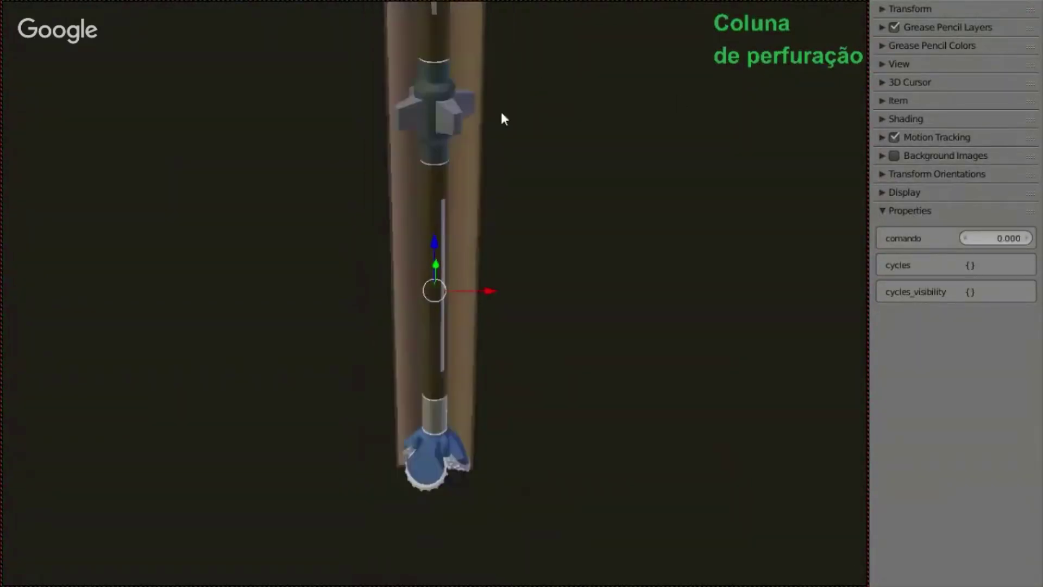
right_click(435, 95)
Isolate the stabilizer and orbit its threaded top, then zoom out to the whole drill string
key("KP_Decimal")
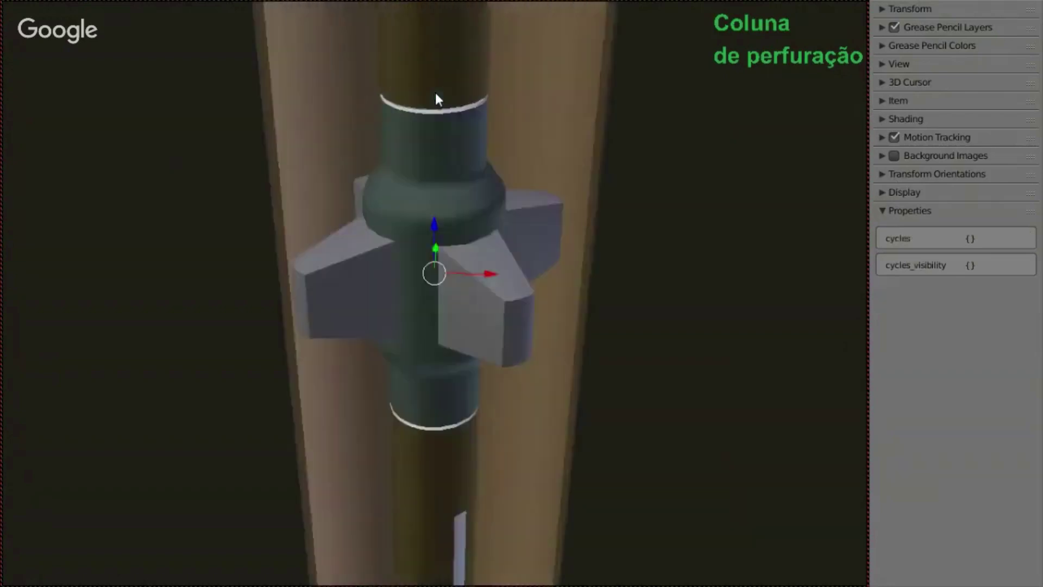
key("KP_Divide")
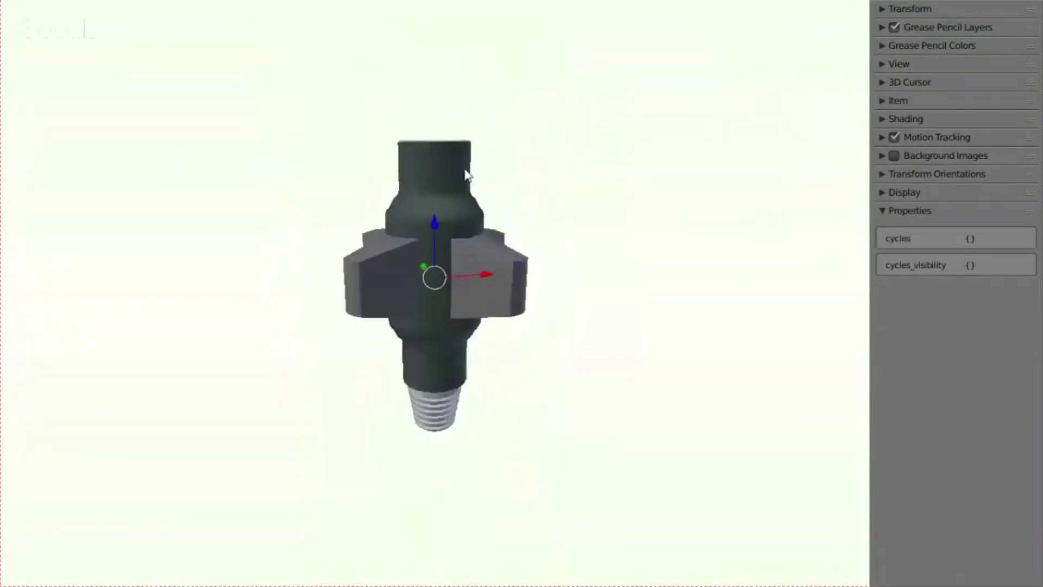
mouse_move(457, 164)
middle_mouse_down()
mouse_move(437, 149)
mouse_move(465, 191)
middle_mouse_up()
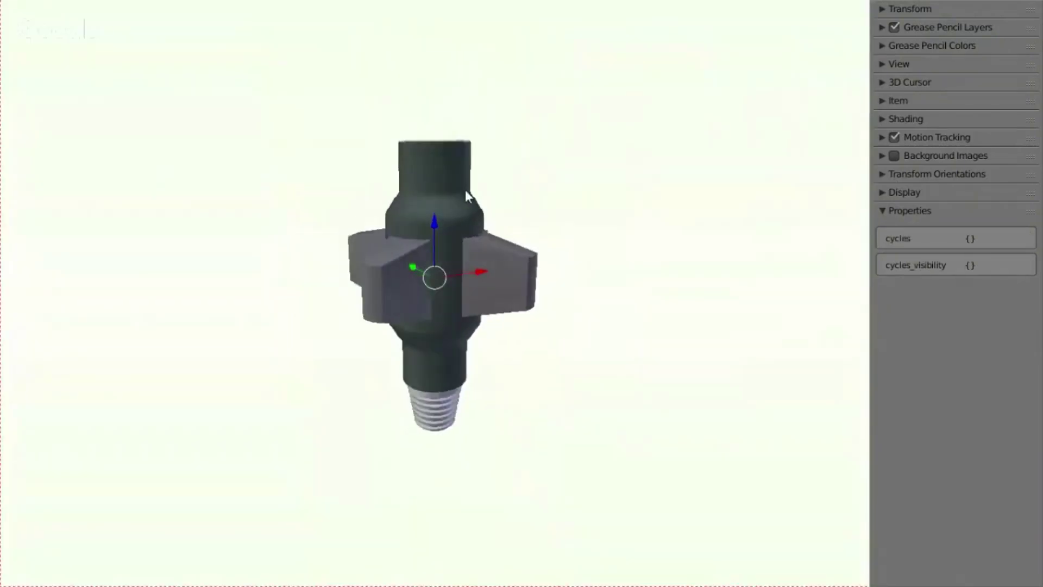
mouse_move(465, 190)
middle_mouse_down()
mouse_move(462, 249)
mouse_move(505, 291)
mouse_move(452, 253)
mouse_move(488, 230)
mouse_move(476, 240)
middle_mouse_up()
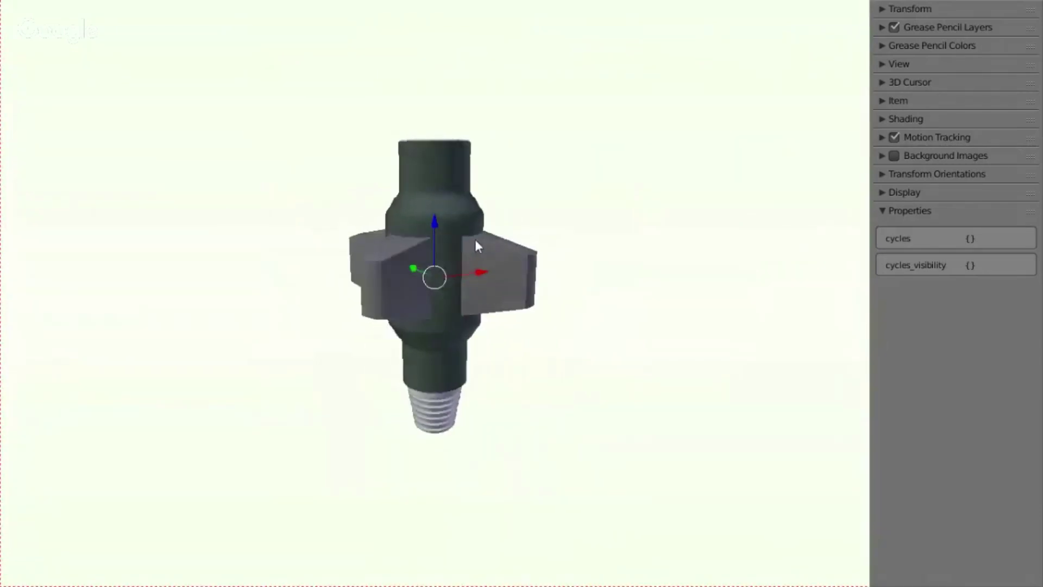
key("KP_Divide")
scroll(476, 240, "down", 3)
mouse_move(518, 209)
middle_mouse_down()
mouse_move(523, 131)
mouse_move(485, 294)
mouse_move(447, 342)
mouse_move(501, 372)
mouse_move(465, 384)
mouse_move(454, 365)
mouse_move(421, 422)
mouse_move(472, 401)
mouse_move(486, 278)
middle_mouse_up()
scroll(478, 310, "down", 2)
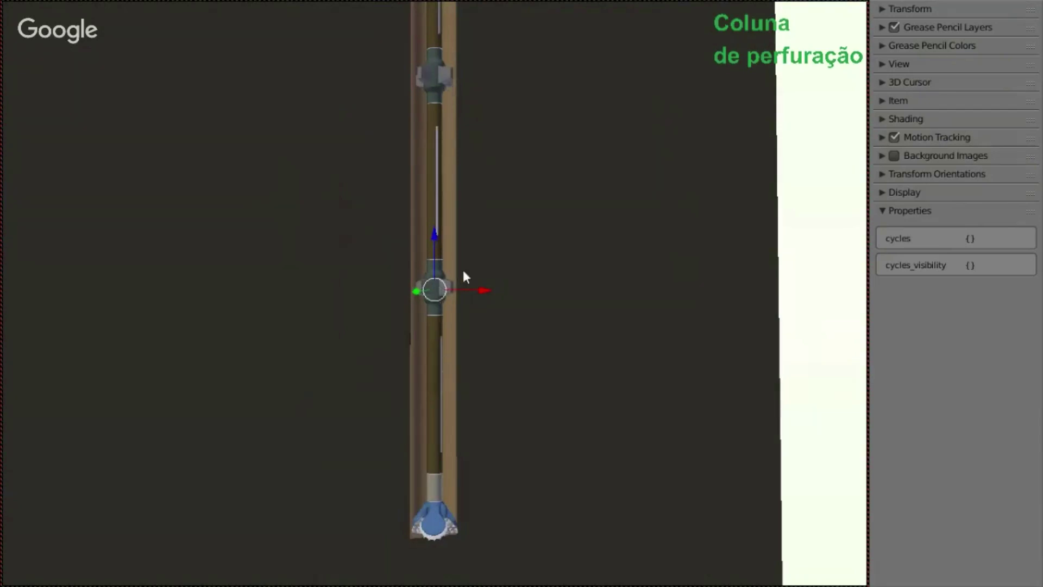
Clear the selection and select the drill bit's control object, exposing aplicar peso and mover
key("Delete")
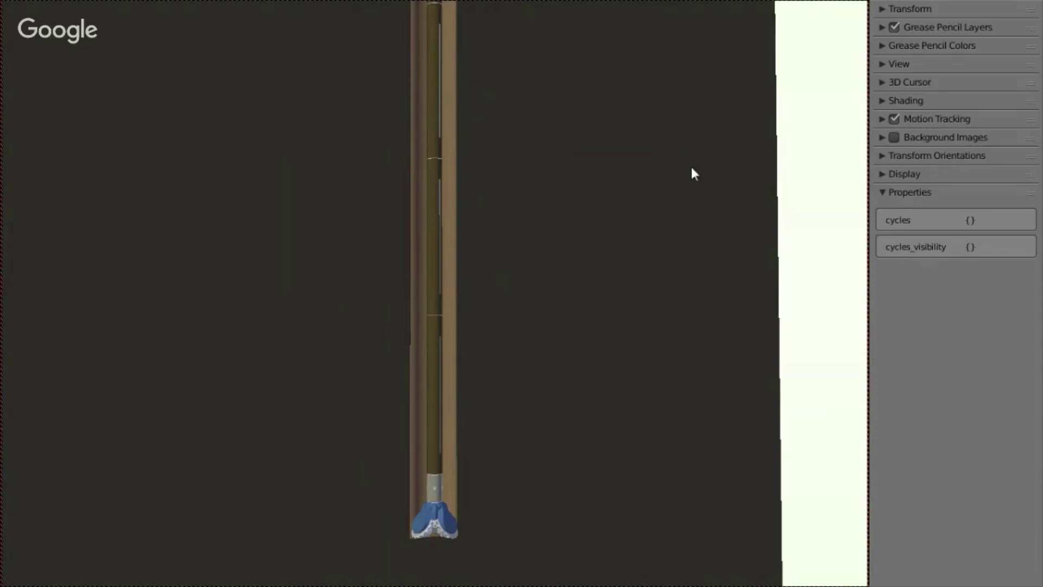
right_click(439, 486)
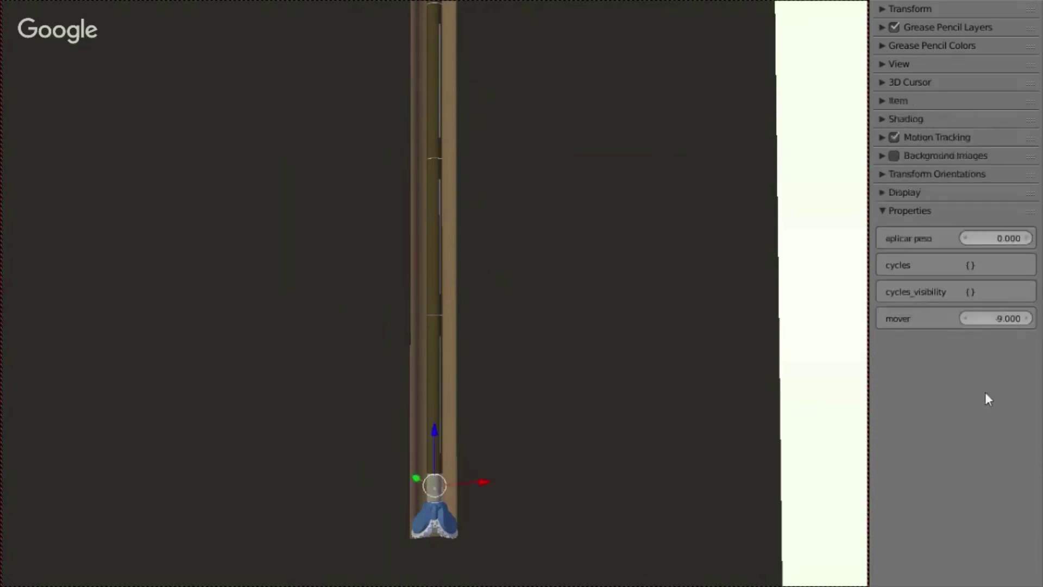
Keep mover at -9.000 and raise aplicar peso to 1.000 so the column bends
mouse_move(1001, 318)
left_mouse_down()
mouse_move(1034, 332)
mouse_move(967, 334)
mouse_move(1009, 315)
left_mouse_up()
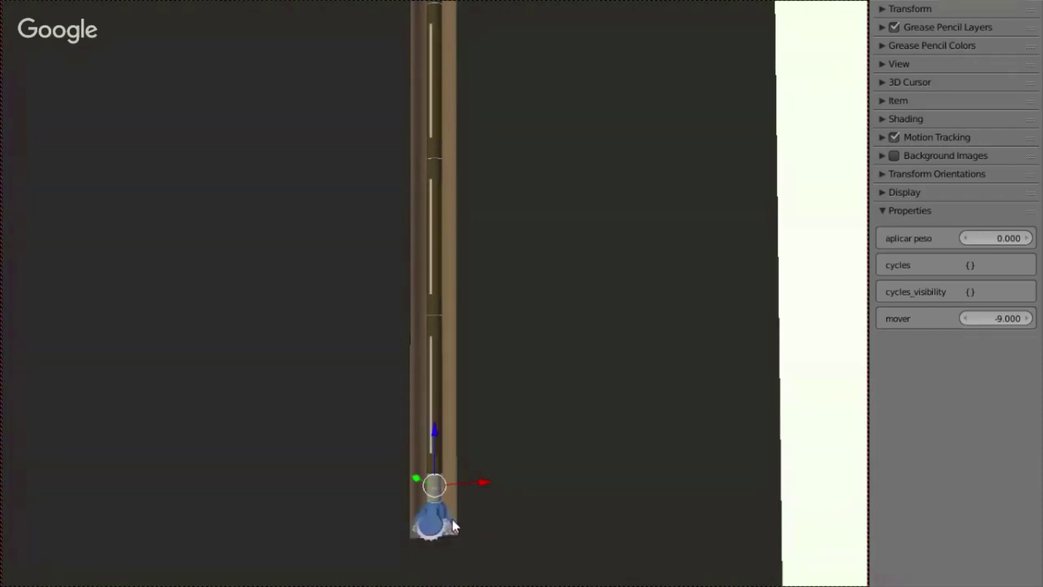
mouse_move(994, 239)
left_mouse_down()
mouse_move(38, 223)
mouse_move(709, 256)
left_mouse_up()
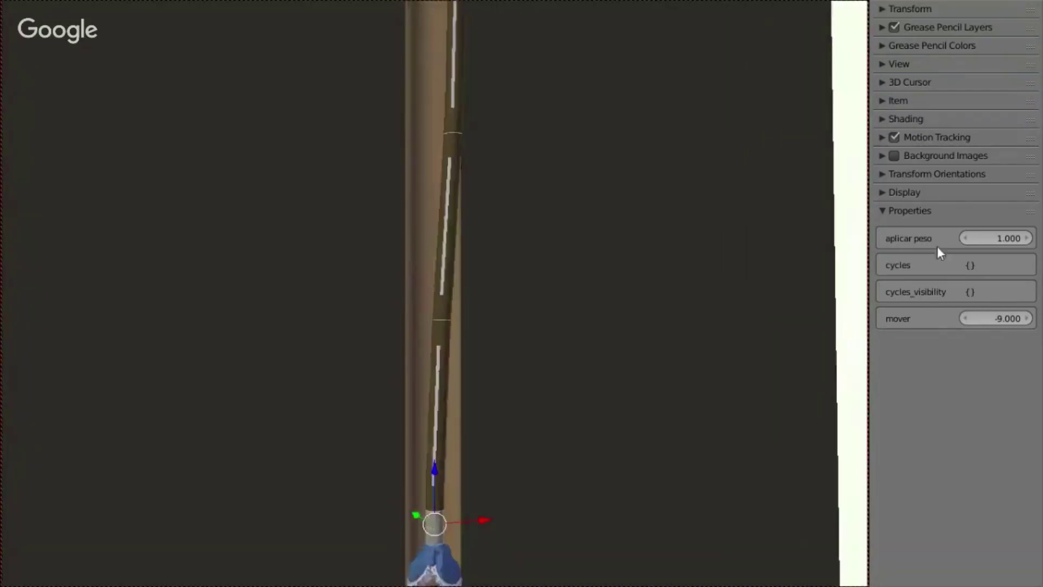
Set aplicar peso to 0.000 and mover to -7.700, straightening the column and raising the bit
left_click_drag(1013, 236, 930, 233)
left_click_drag(995, 319, 1032, 327)
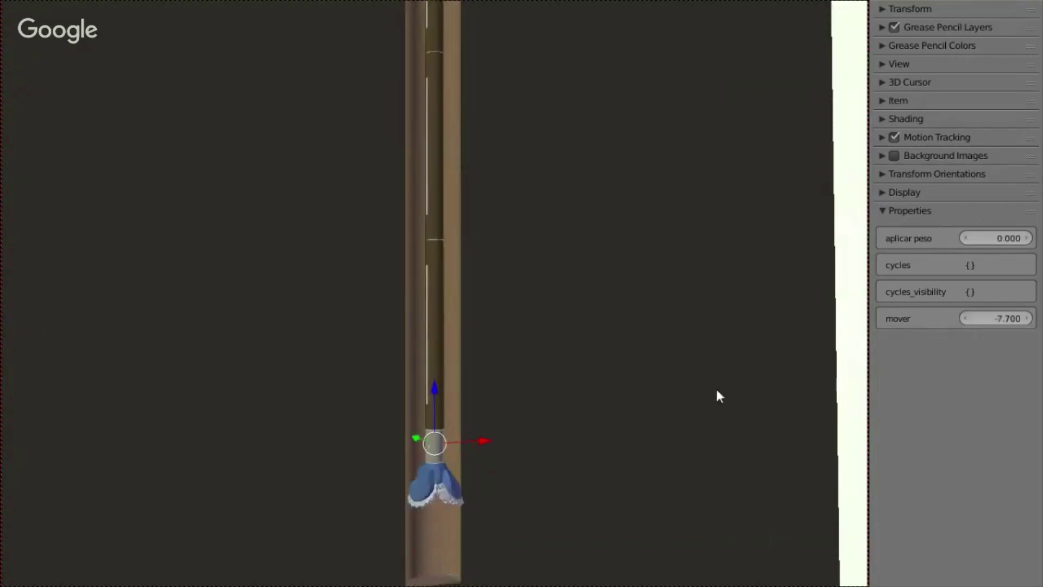